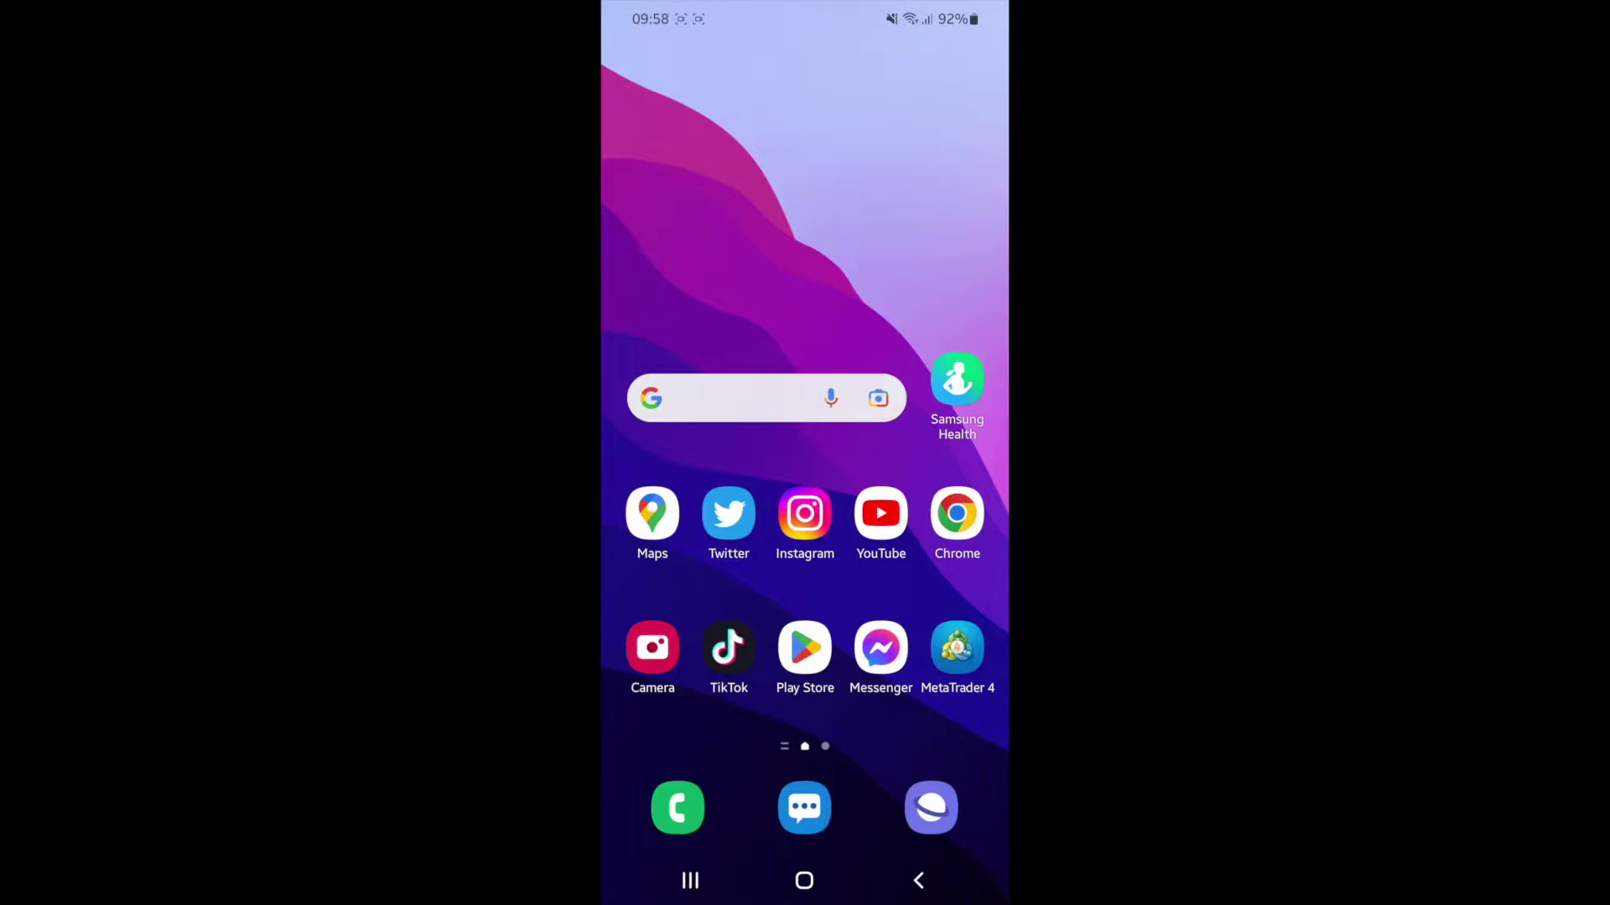
- Launch Discord from the Android app drawer
drag(804, 692, 805, 315)
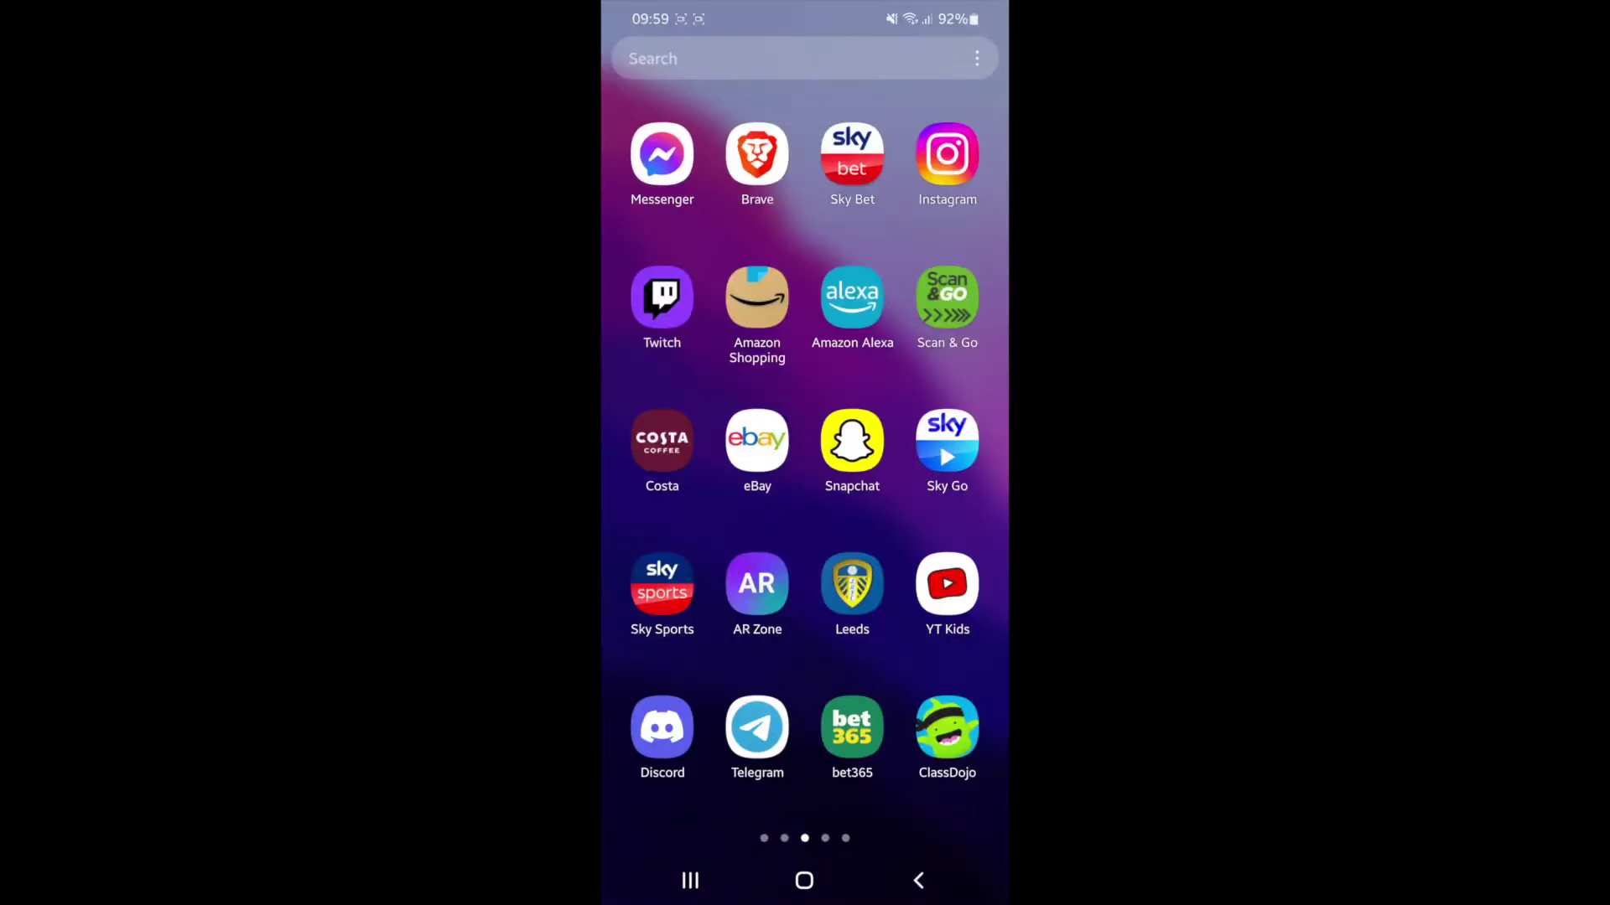
click(661, 667)
- Reveal the server list and go to the Add a Server page
click(741, 343)
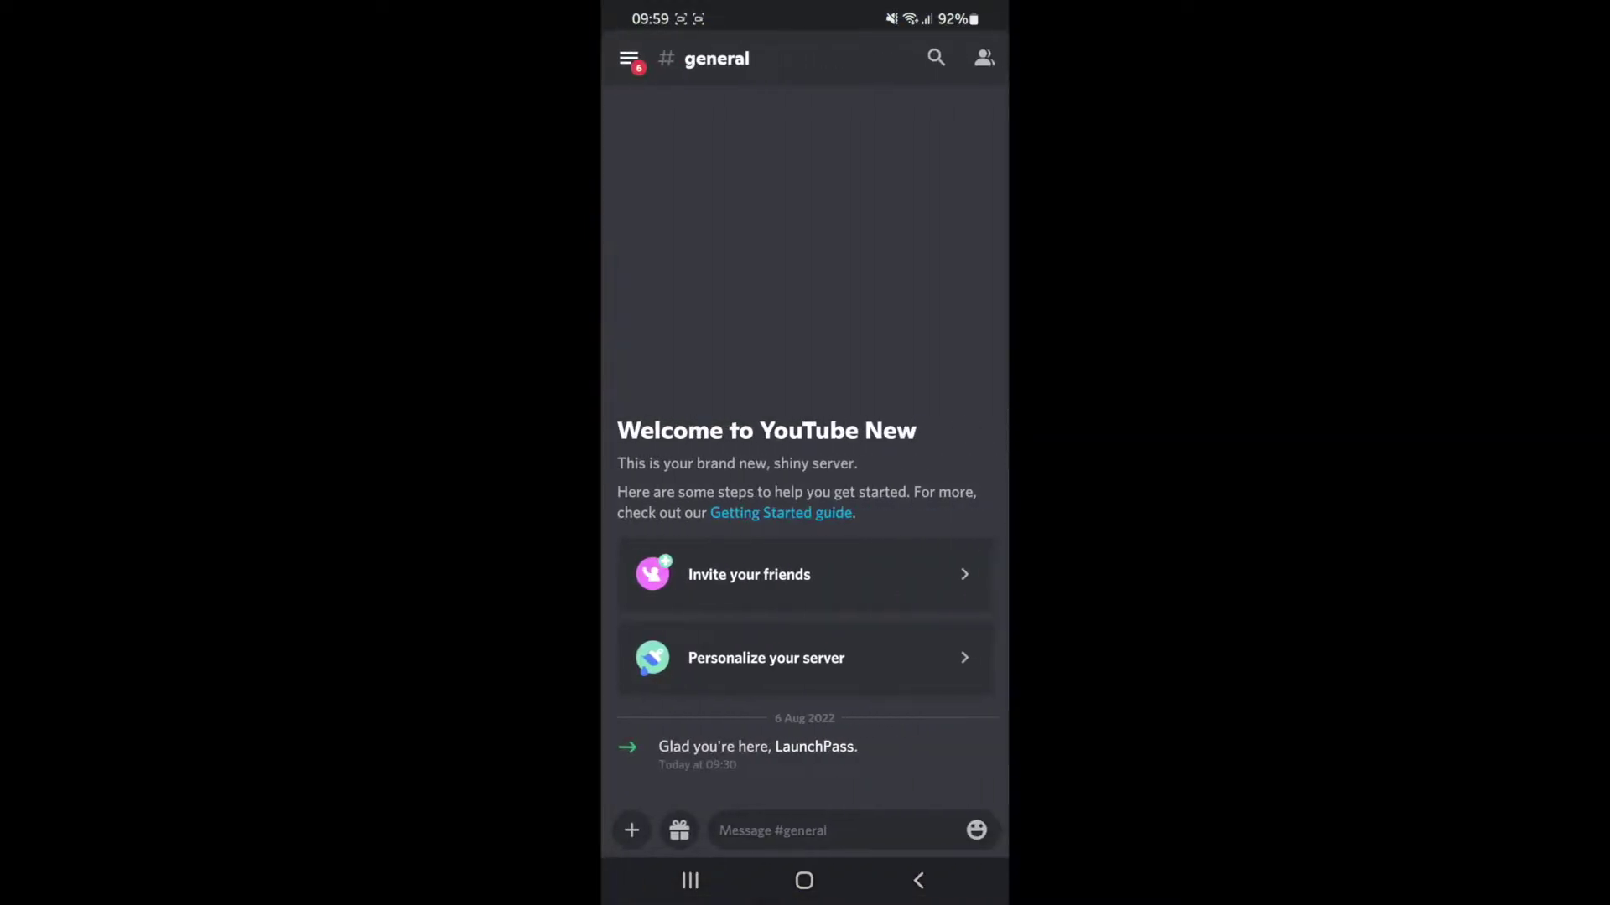
drag(630, 503, 906, 504)
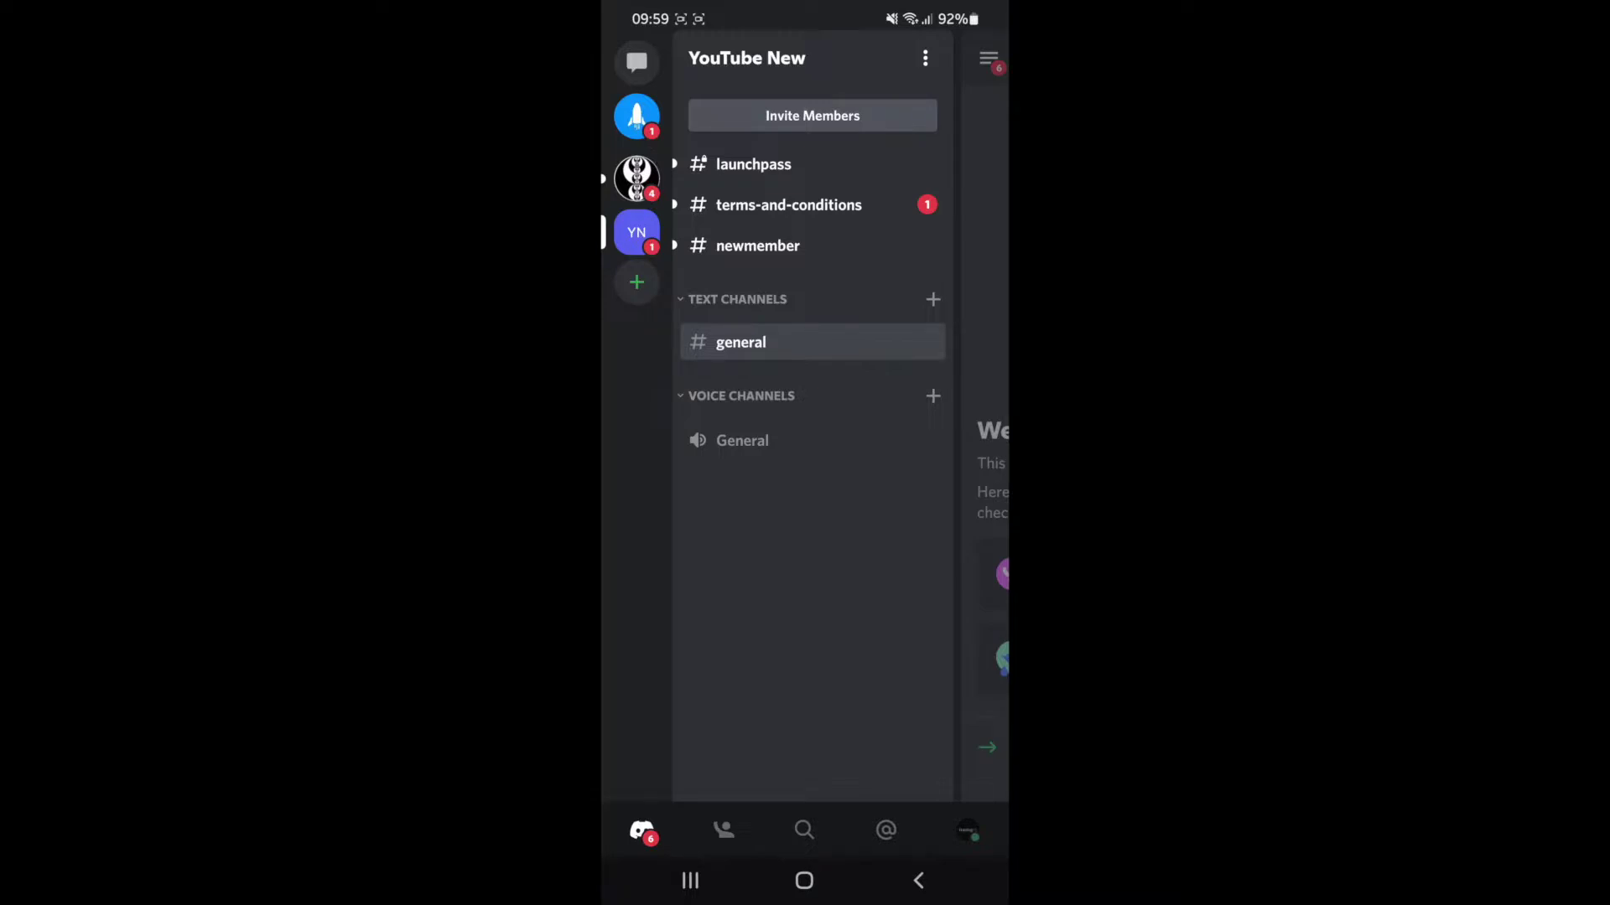
click(636, 282)
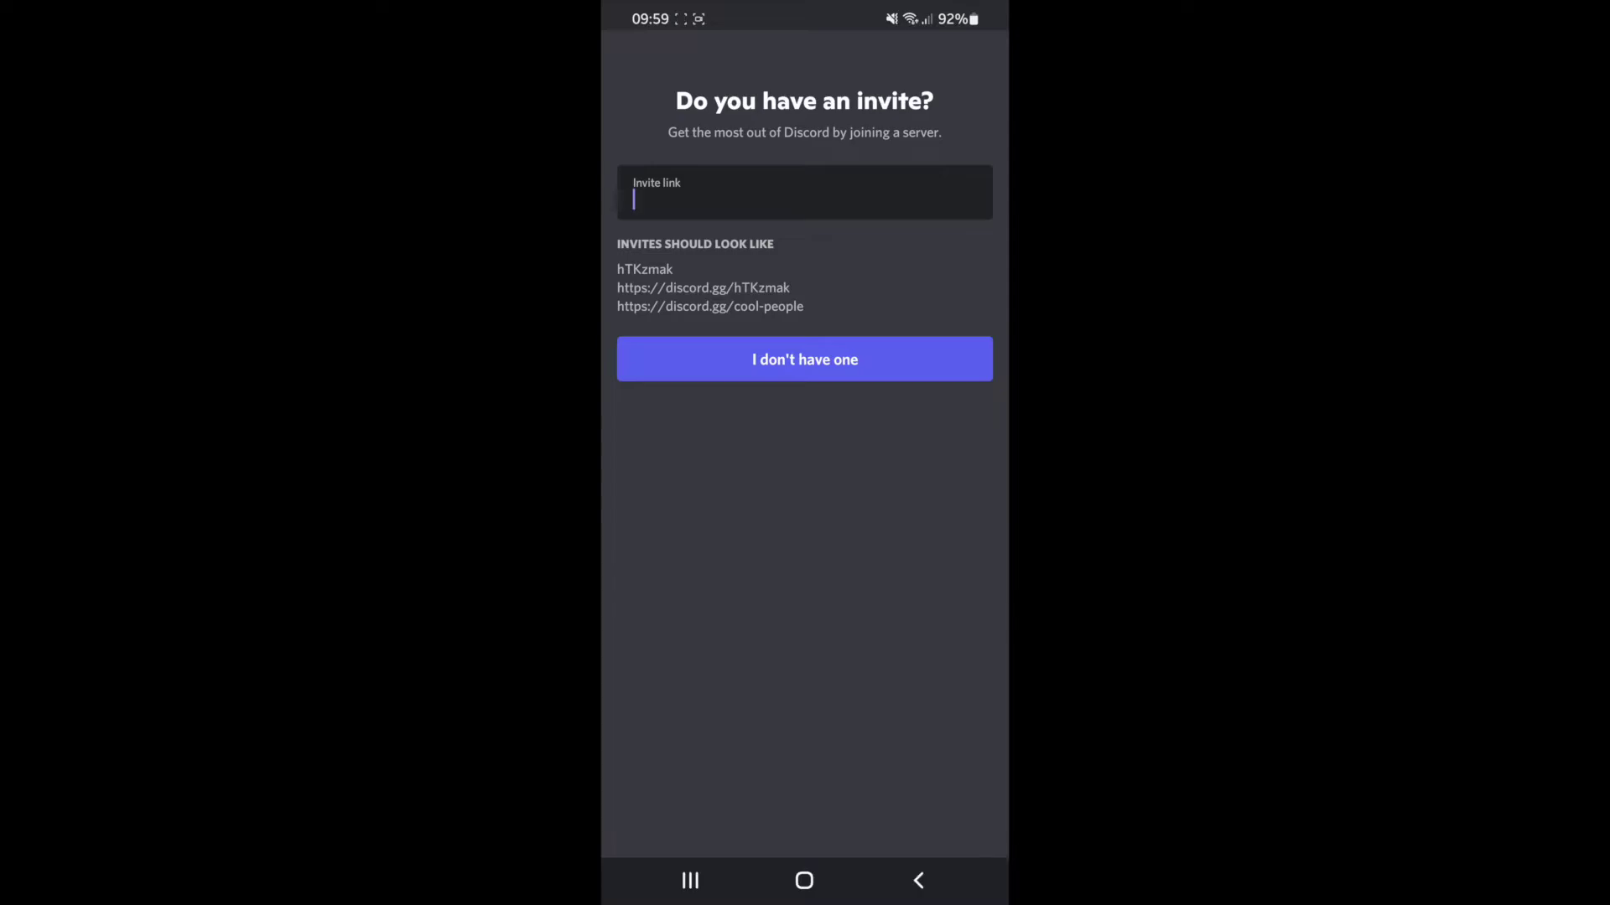
text(https)
click(633, 824)
text(://)
click(634, 823)
text(discord.gg)
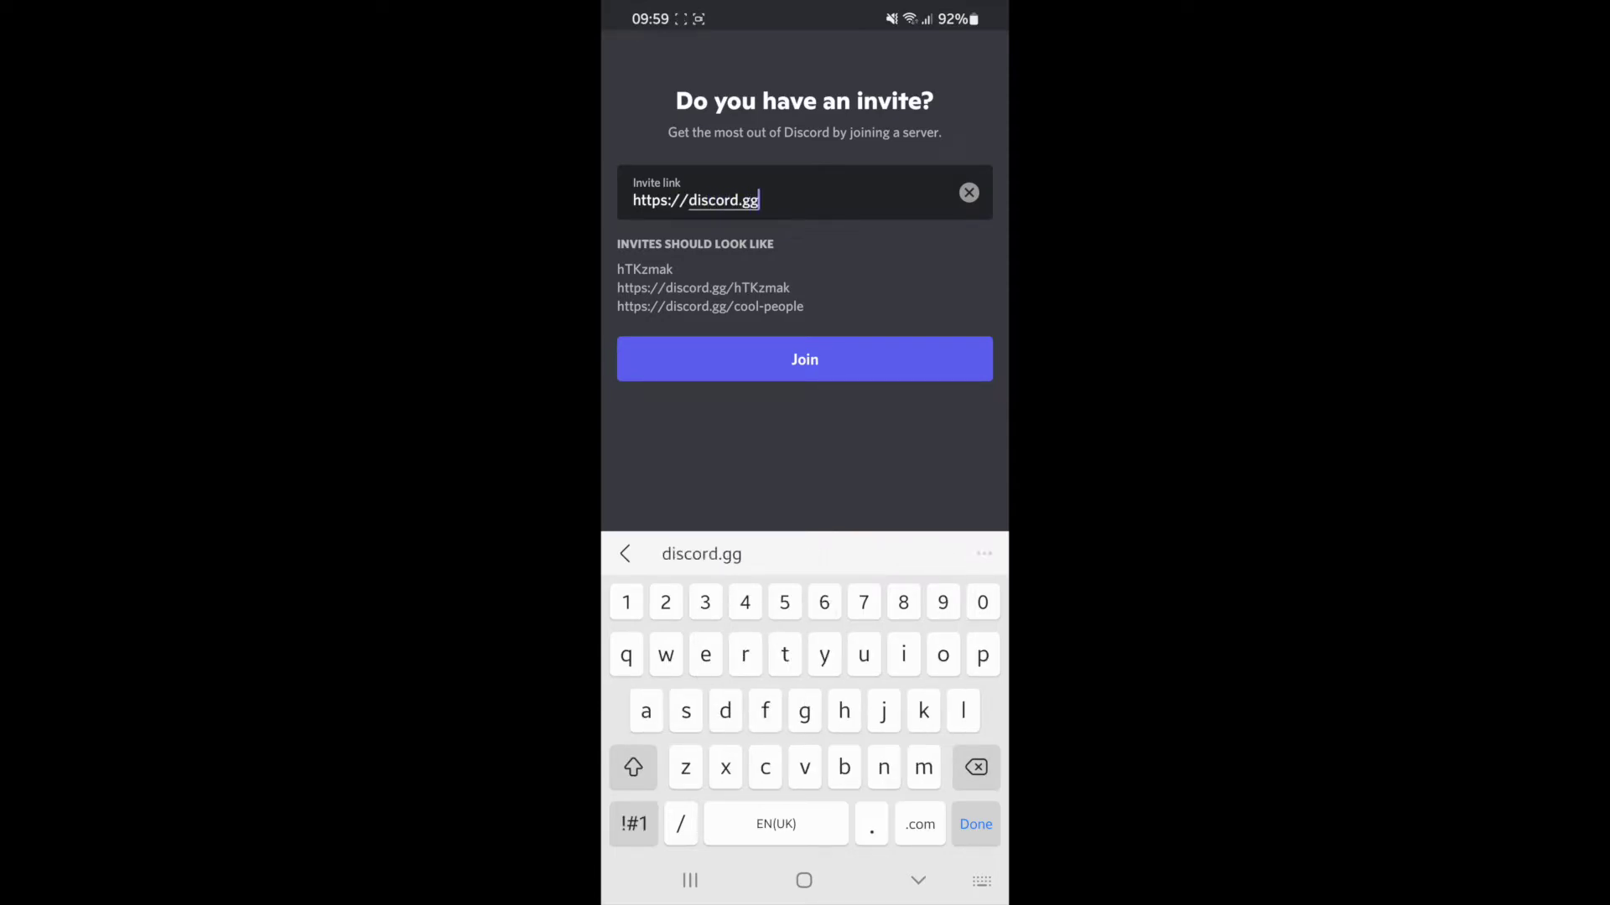
click(634, 824)
text(/)
click(635, 824)
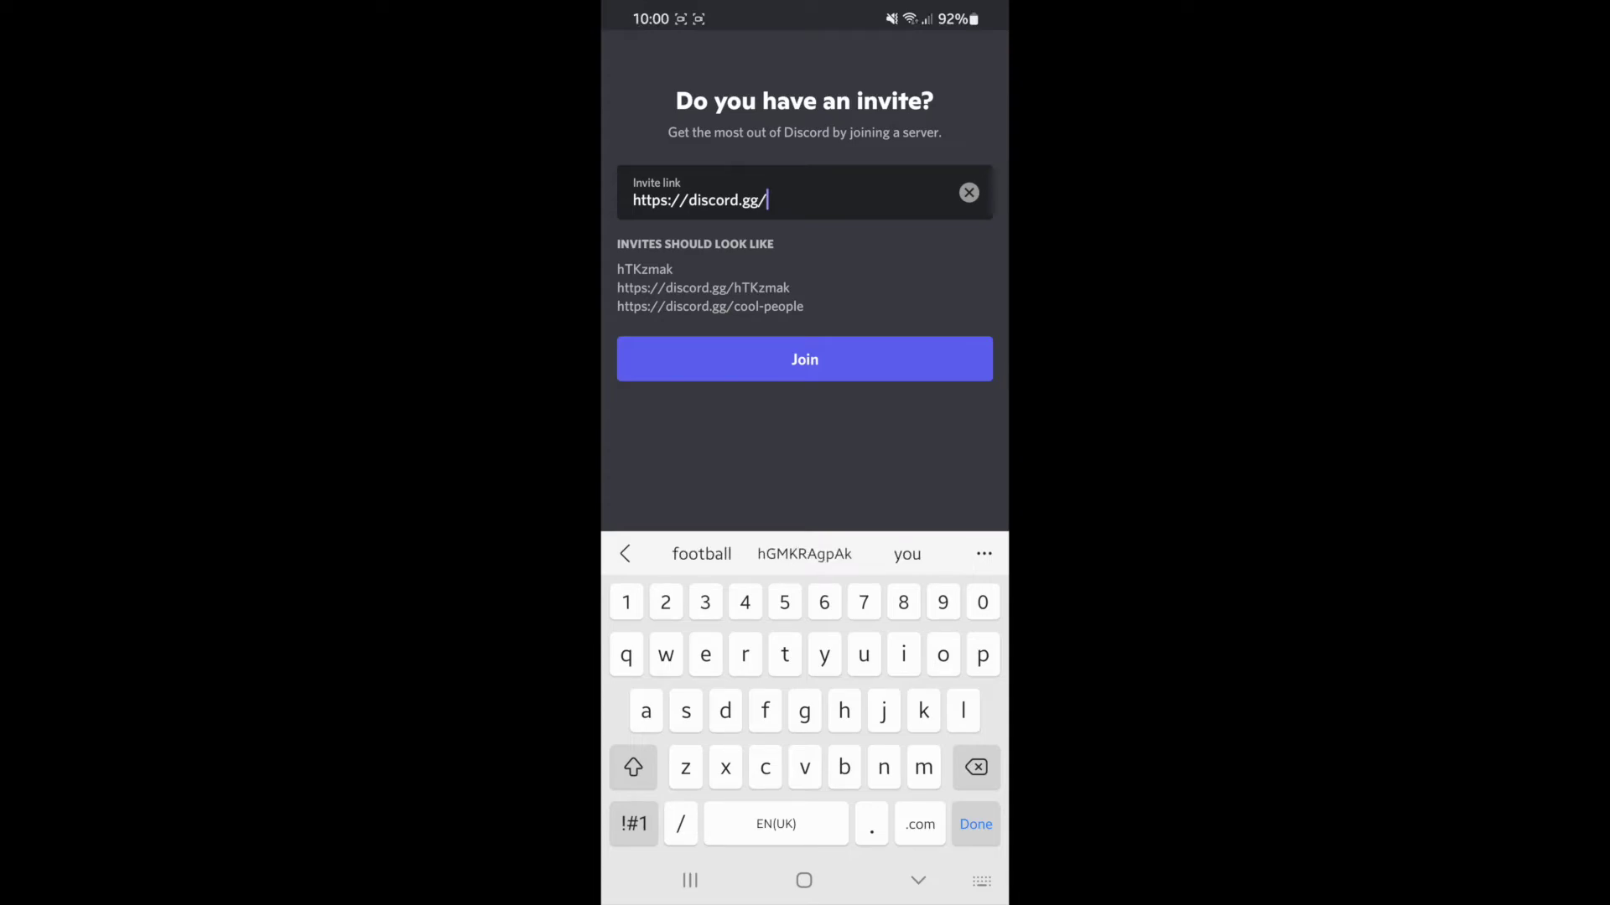
text(foot)
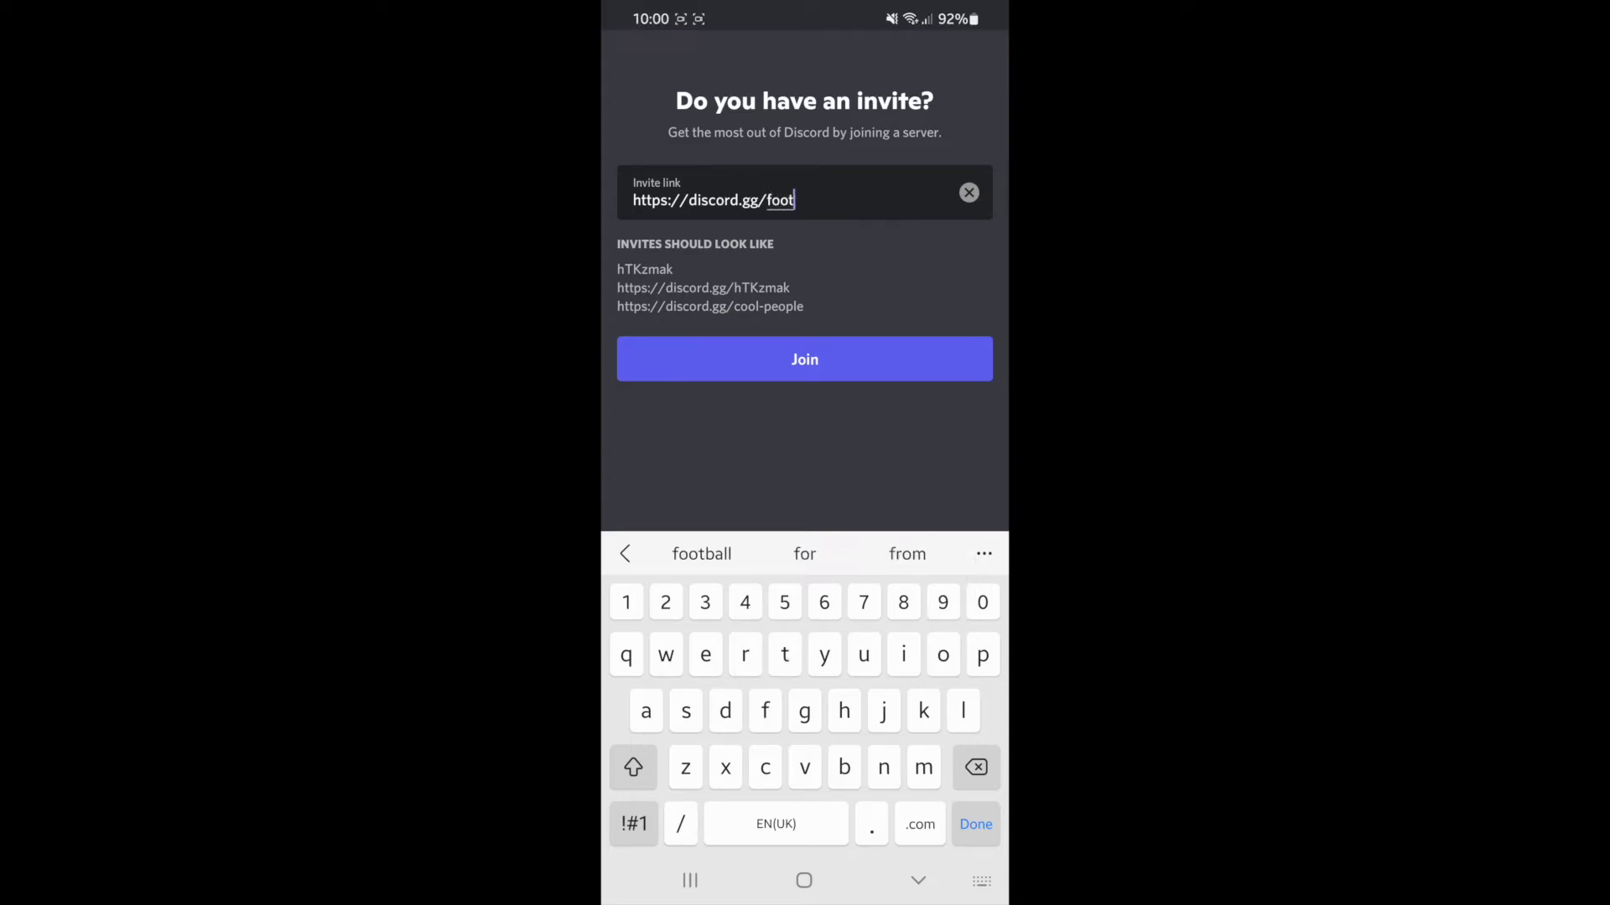
text(ball)
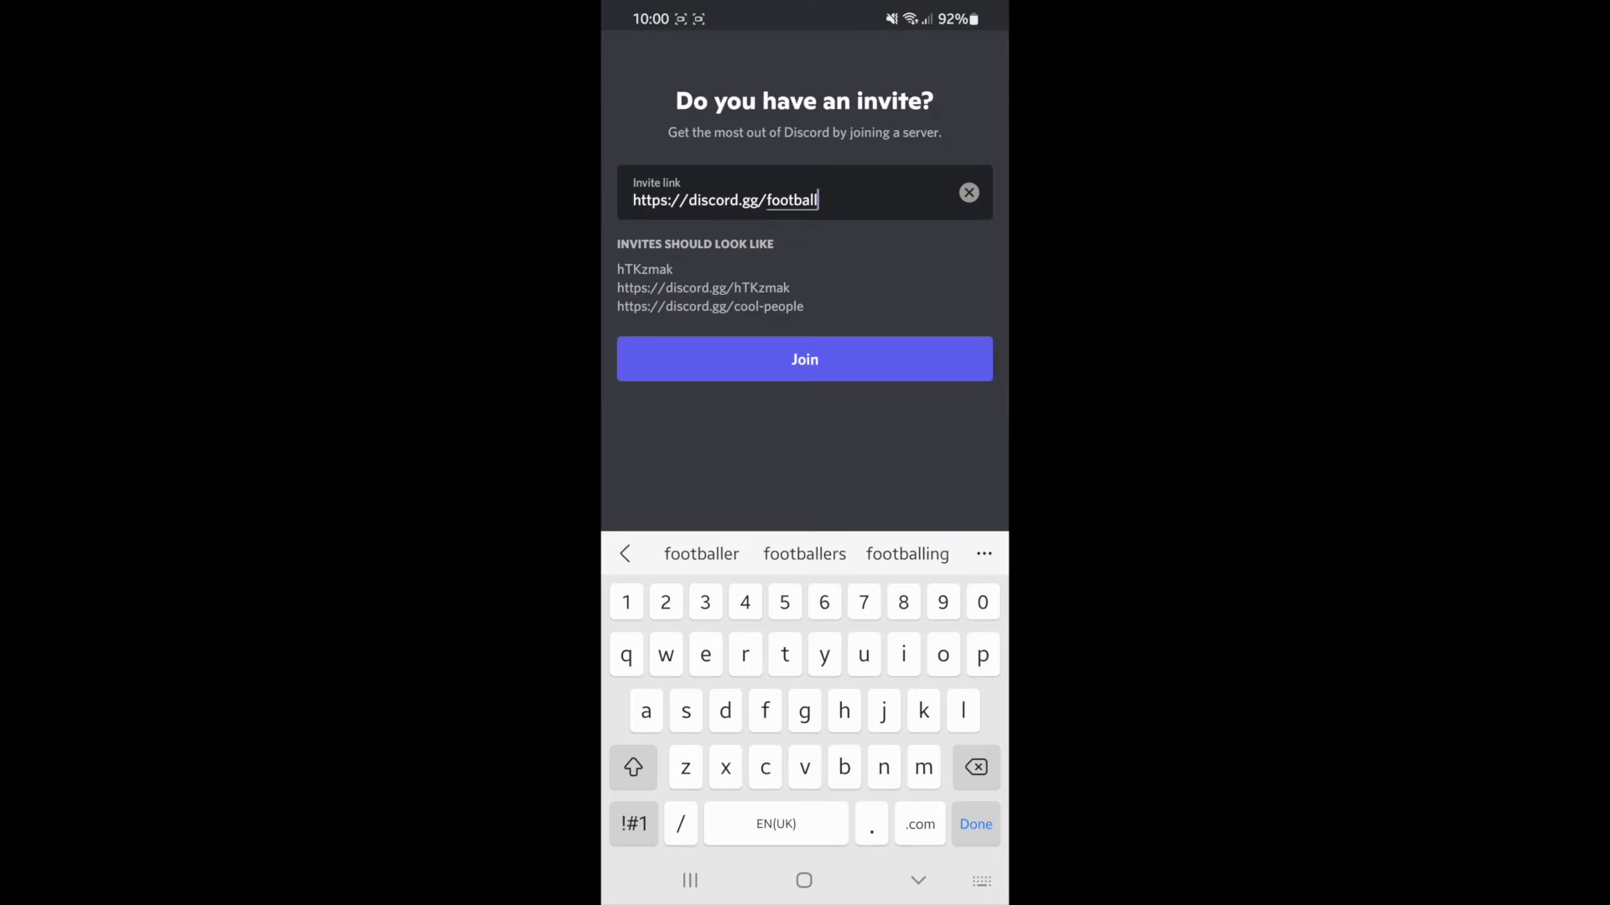
- Submit the invite link to preview the Football server's invitation
click(805, 360)
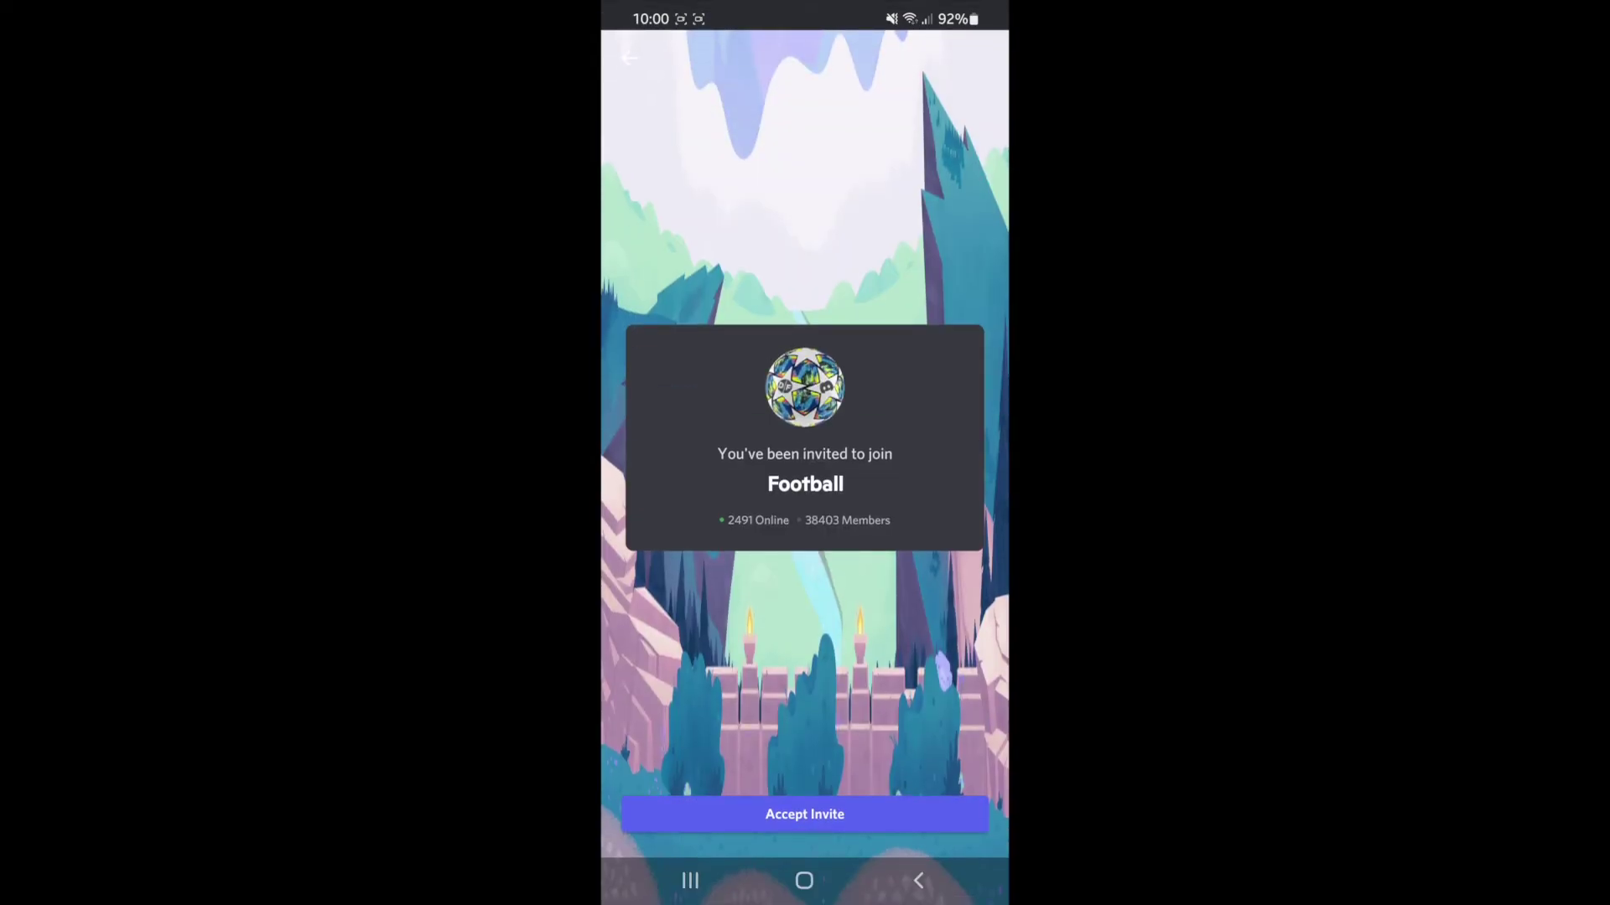